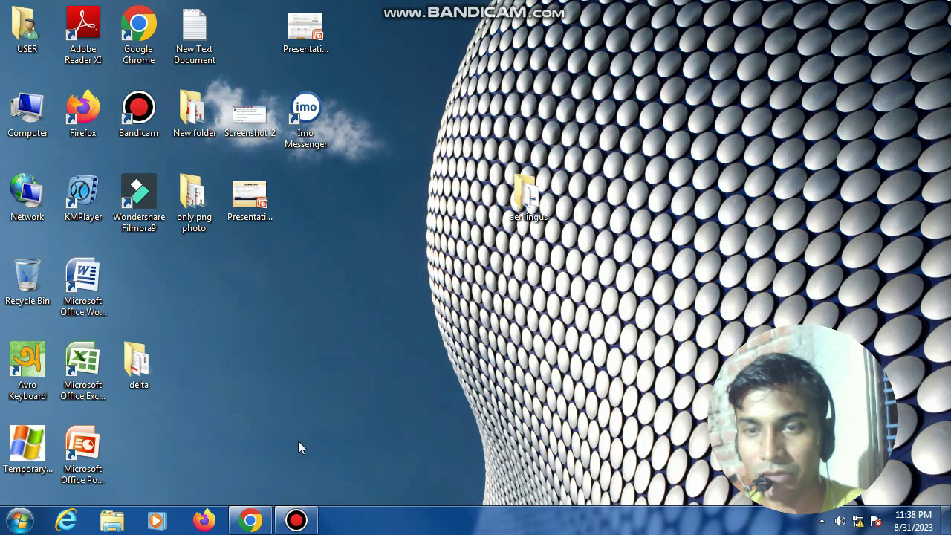
Step: Search Google for 'Delta airlines' using the suggestion offered after typing 'delta a'
left_click(247, 521)
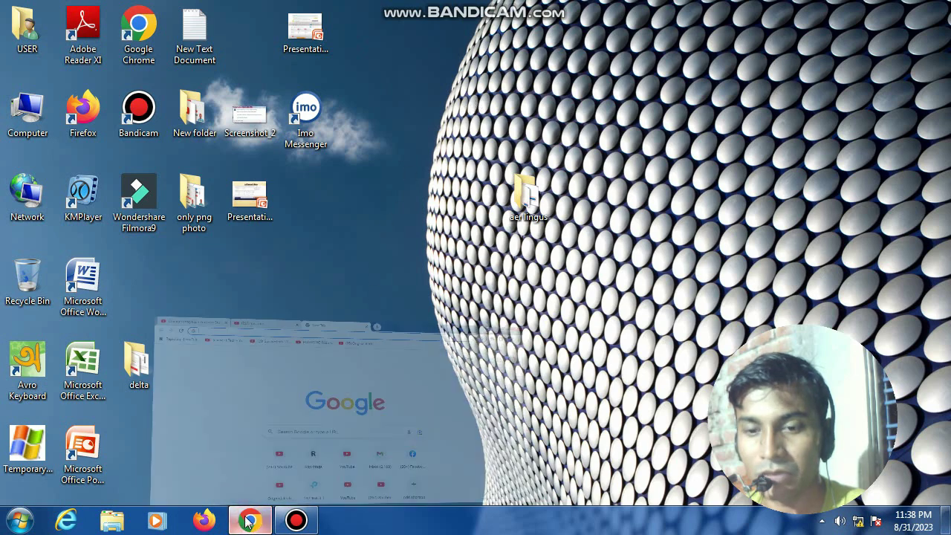
left_click(338, 310)
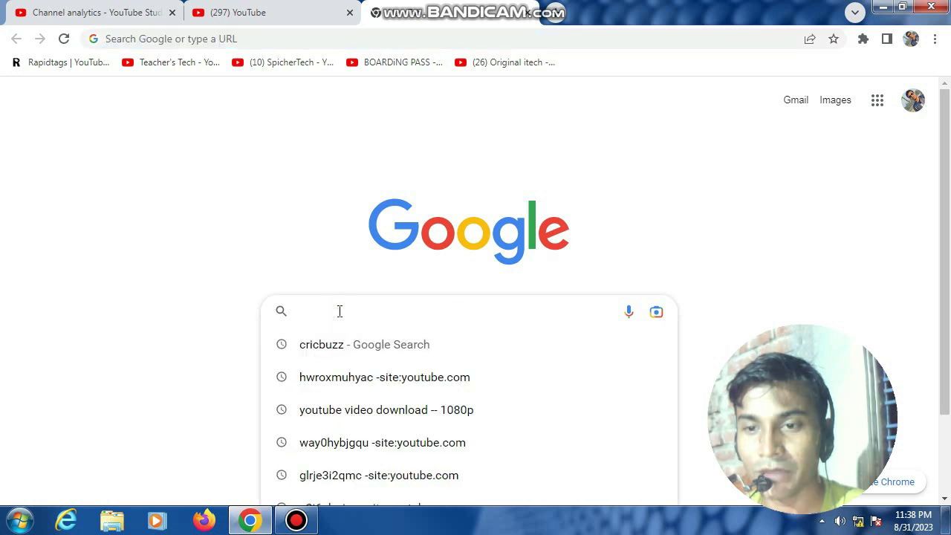
type("de")
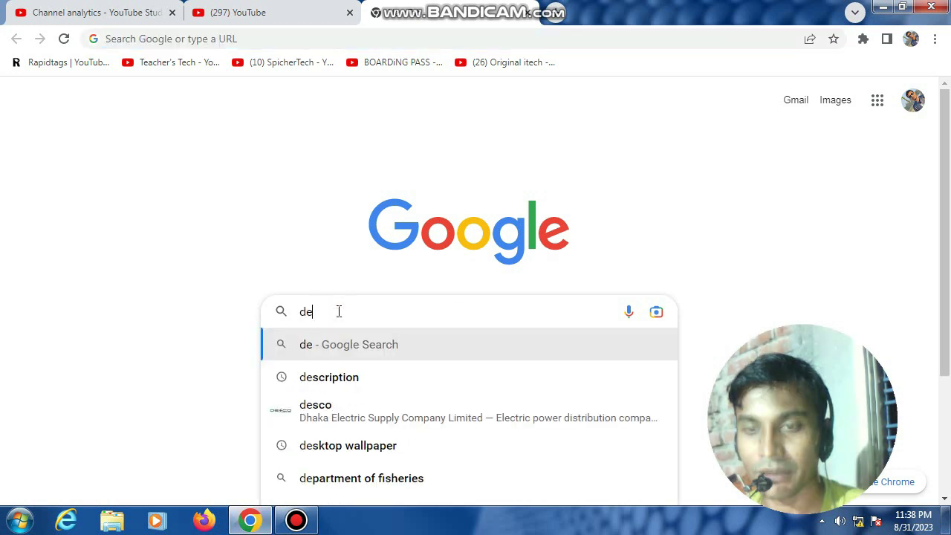
type("lta")
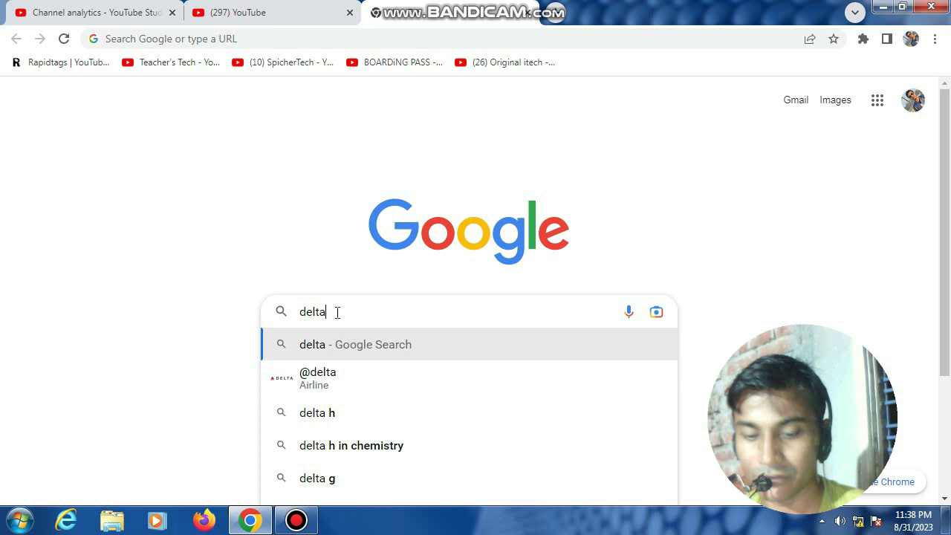
type(" airlines")
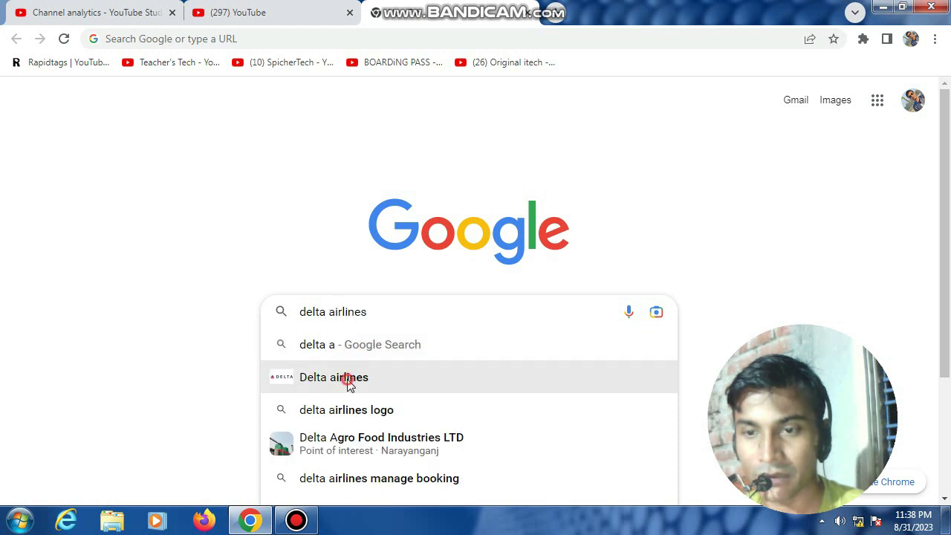
left_click(346, 379)
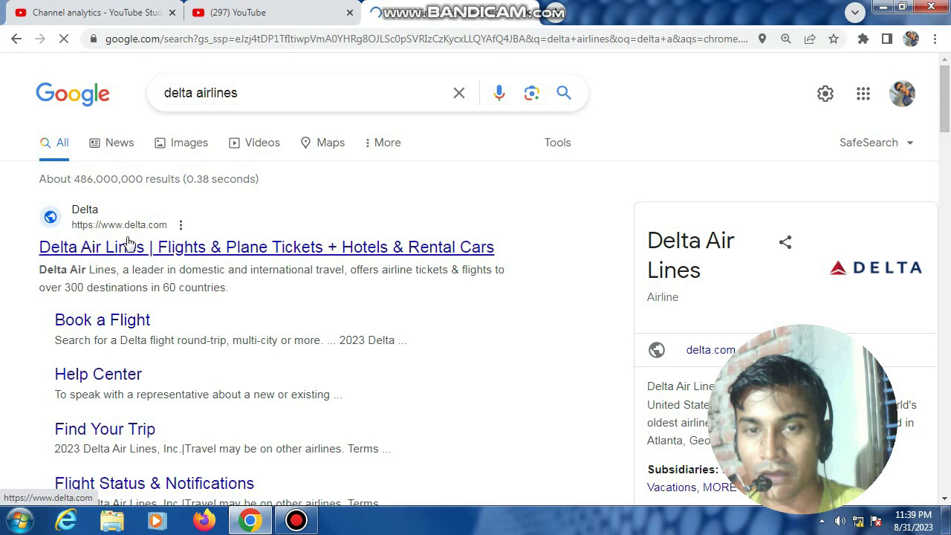
scroll(132, 247, "down", 4)
scroll(134, 248, "up", 4)
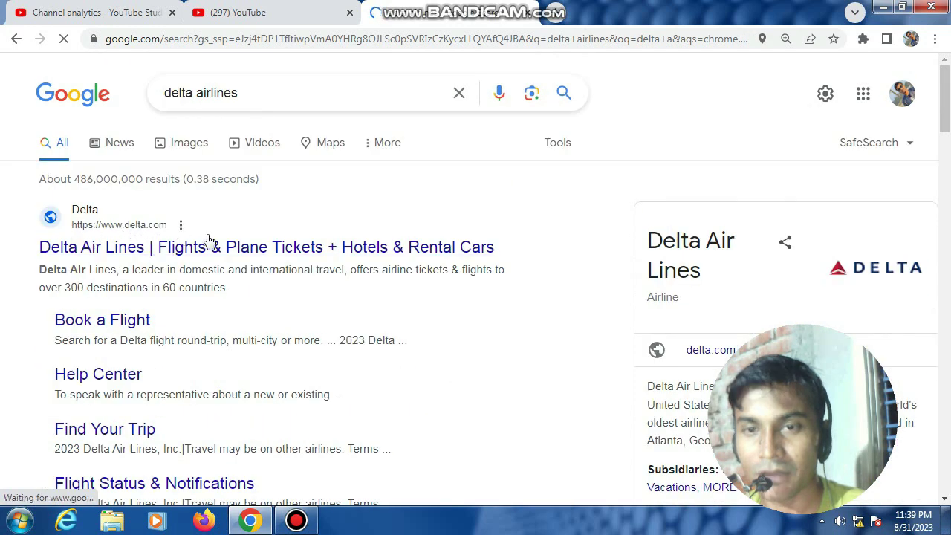
Step: Open the official Delta Air Lines result and scroll through the delta.com home page and back up
left_click(106, 225)
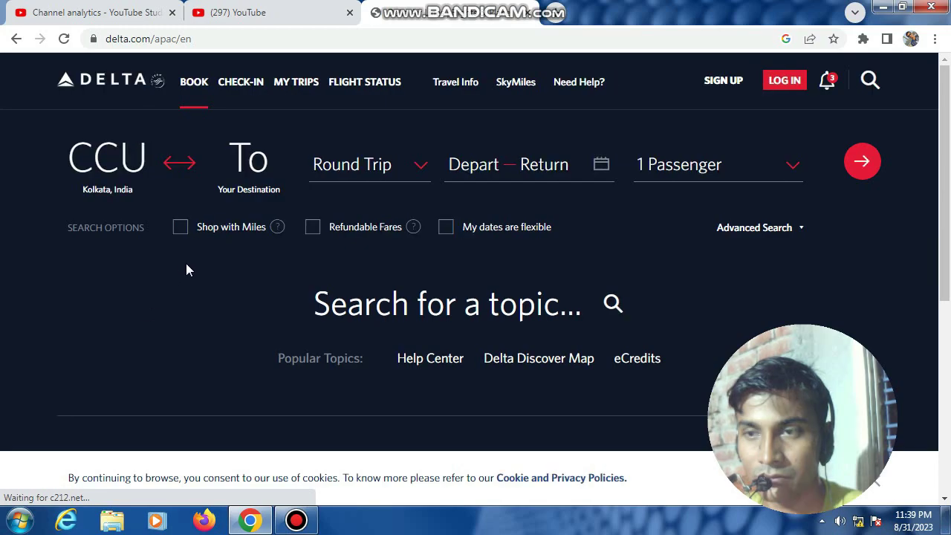
scroll(196, 275, "down", 1)
scroll(196, 271, "down", 3)
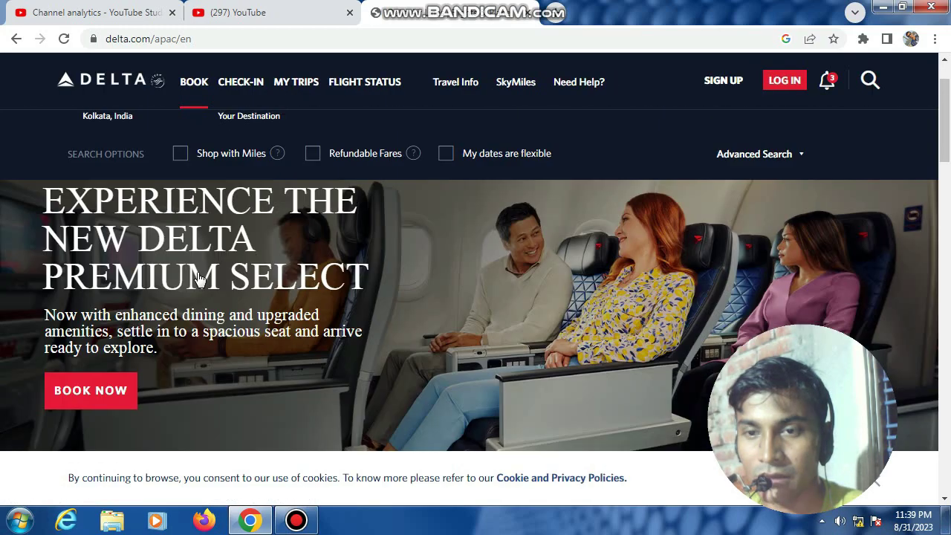
scroll(197, 275, "down", 15)
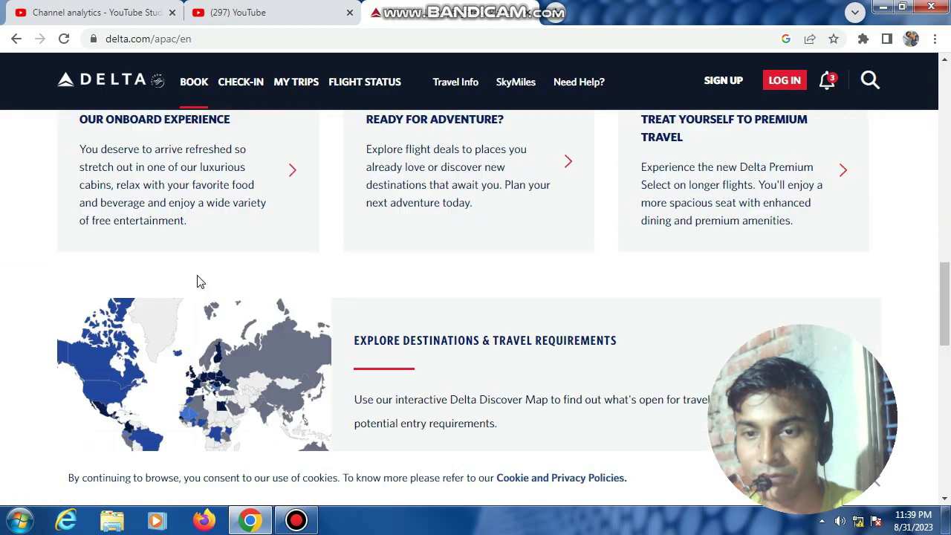
scroll(198, 282, "down", 2)
scroll(197, 283, "up", 10)
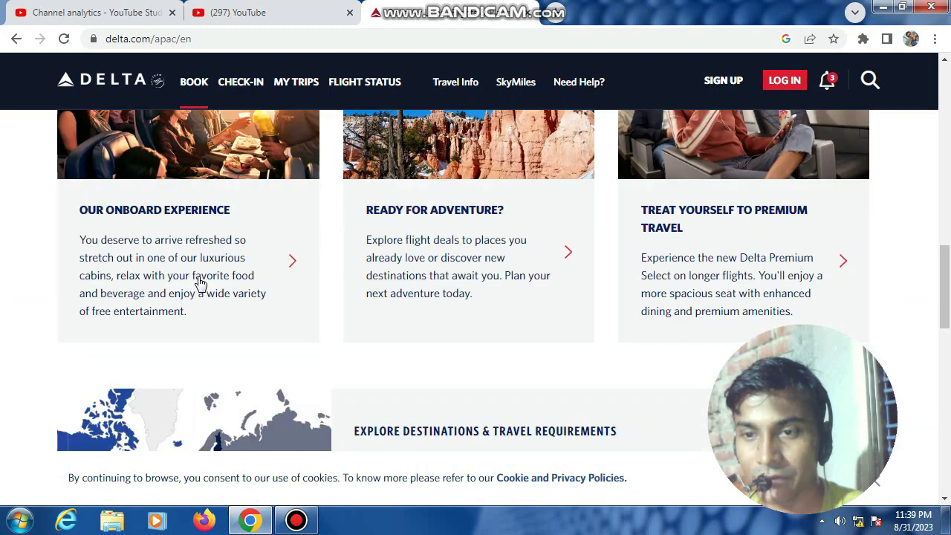
scroll(199, 281, "up", 5)
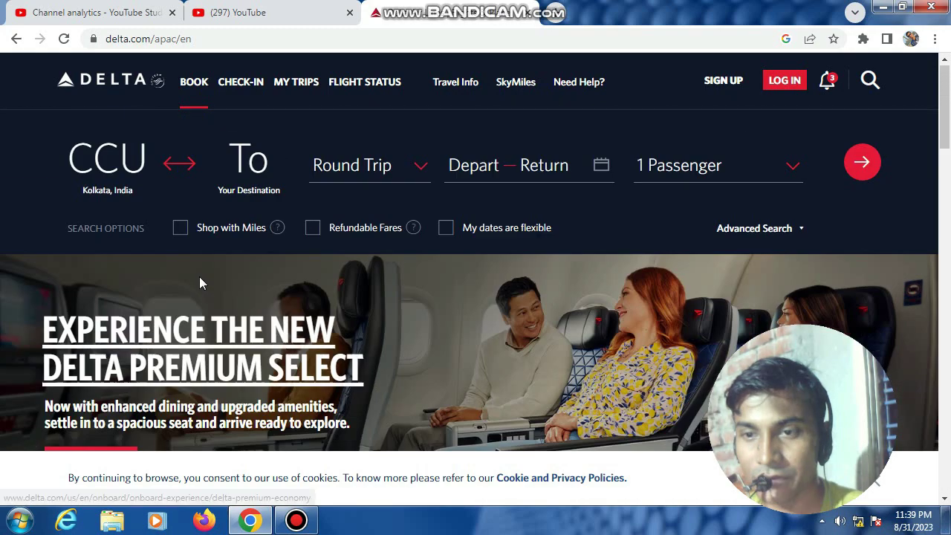
Step: Switch to Check-In, keep the trip lookup on Confirmation Number, and focus its empty field
left_click(229, 84)
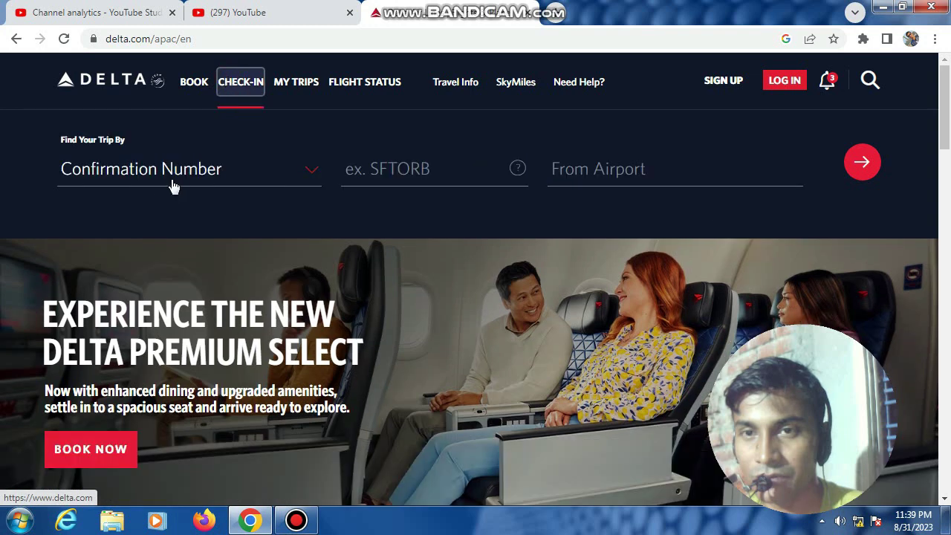
left_click(183, 170)
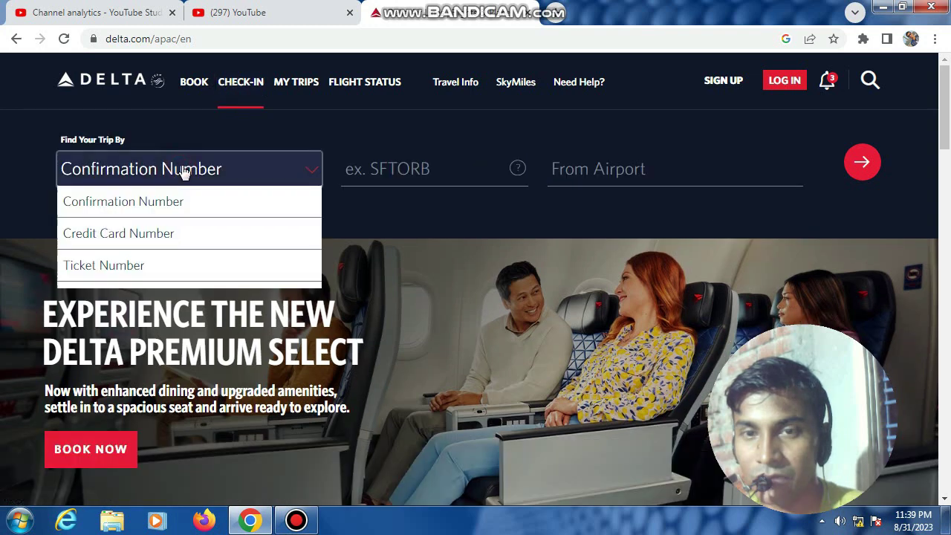
left_click(388, 171)
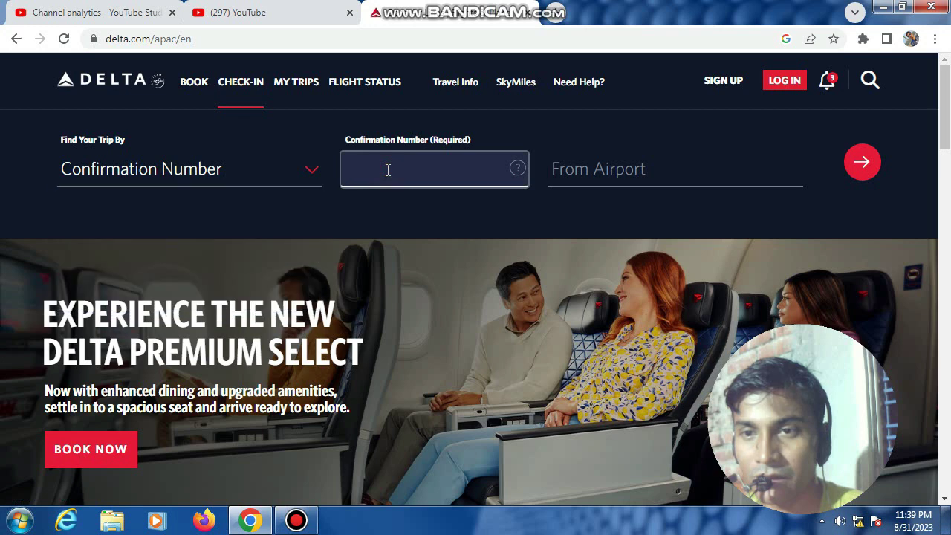
left_click(198, 174)
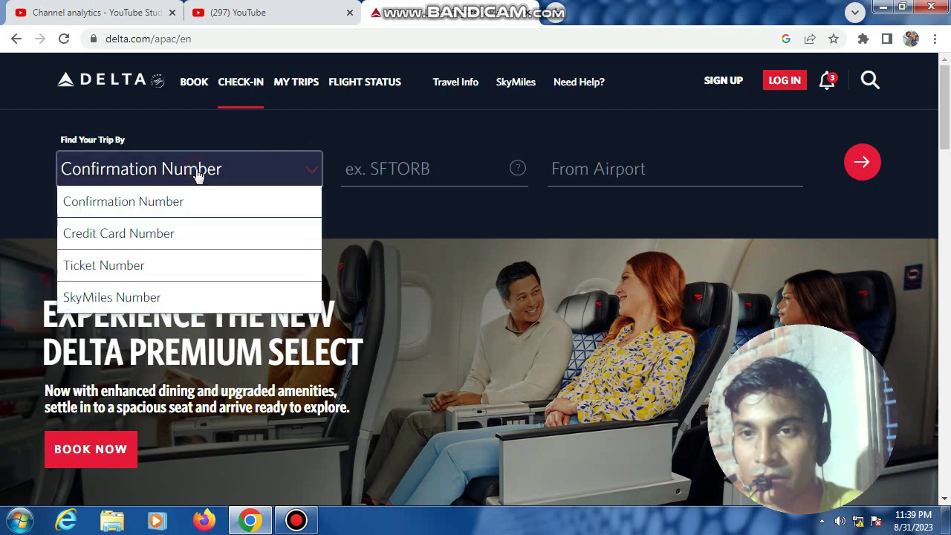
left_click(154, 210)
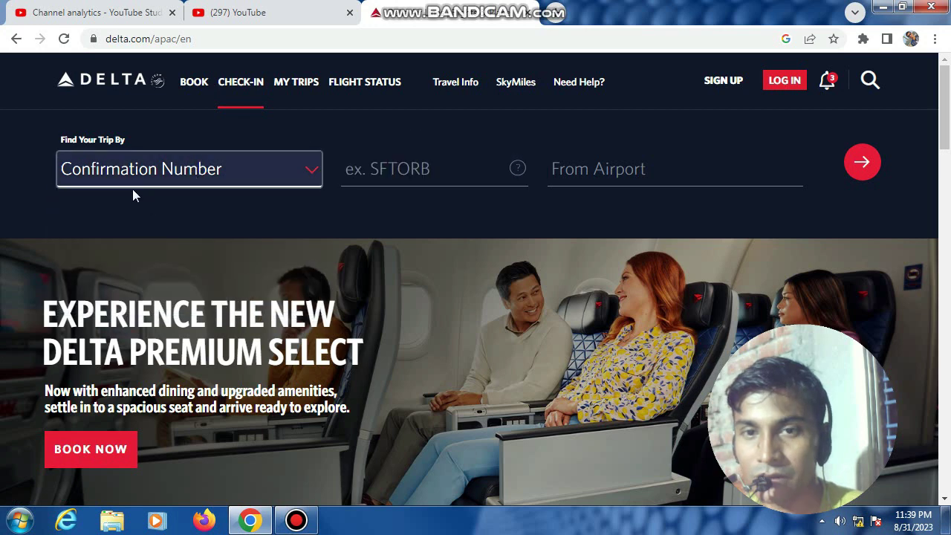
left_click(192, 172)
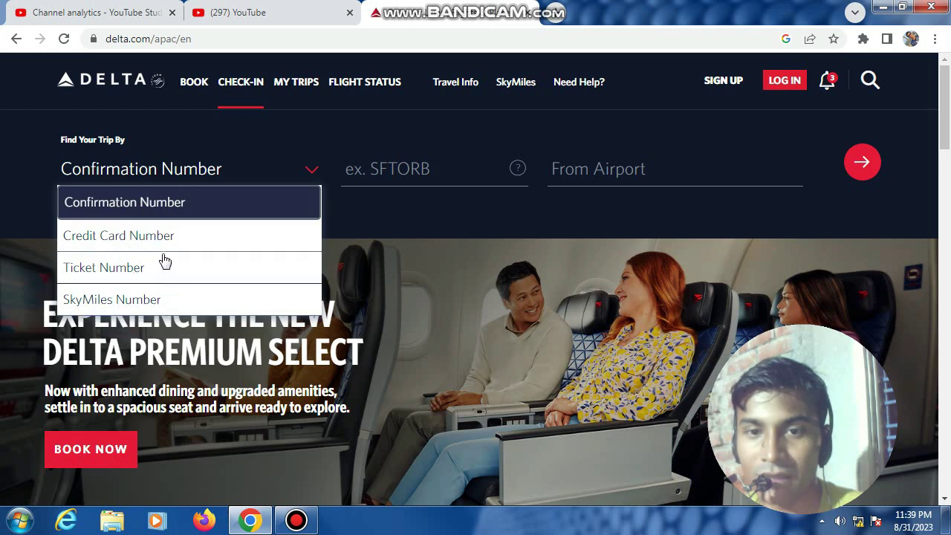
left_click(136, 202)
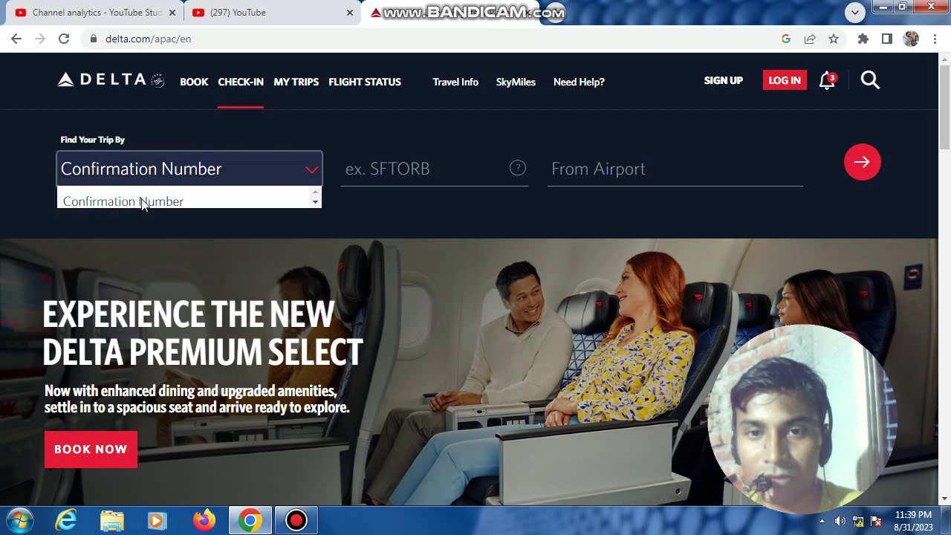
left_click(396, 170)
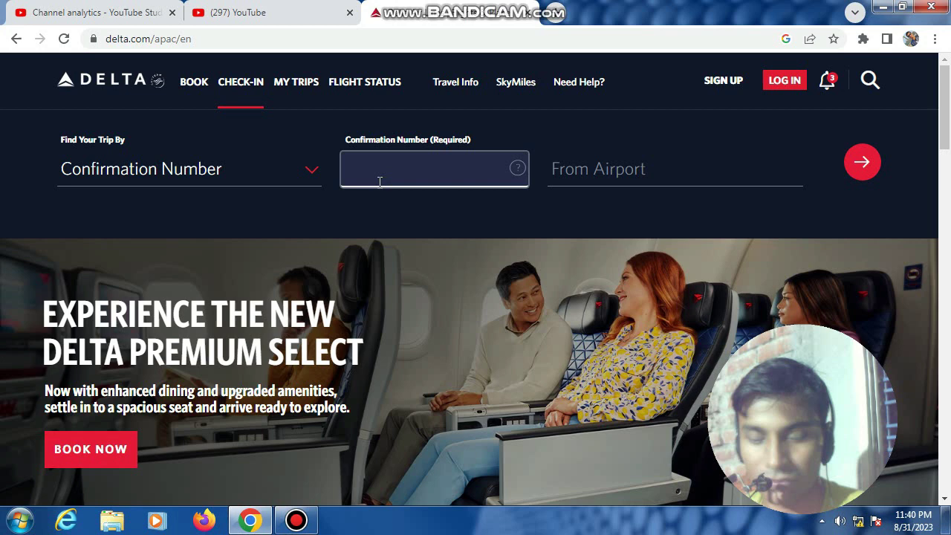
Step: Enter the confirmation number, choose Dhaka (DAC) as departure airport, and submit the trip search
type("T")
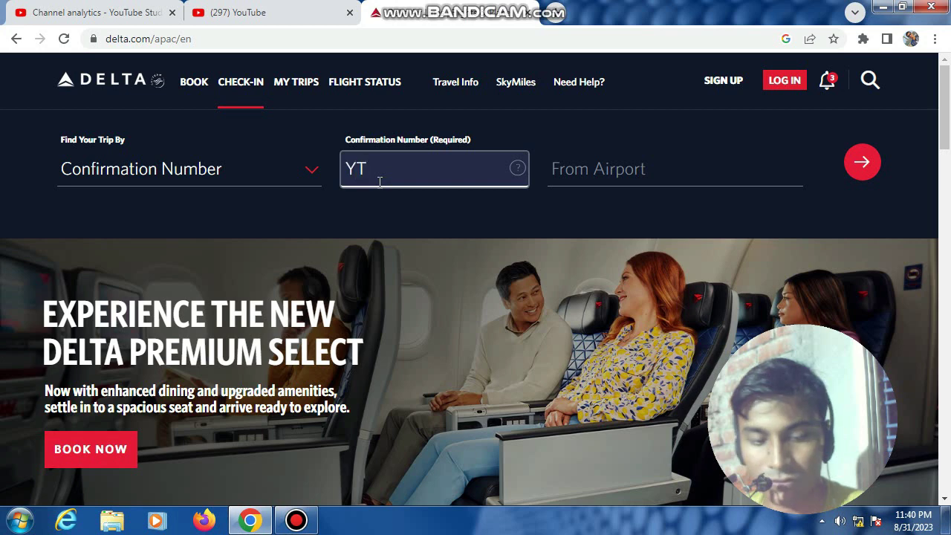
type("H7")
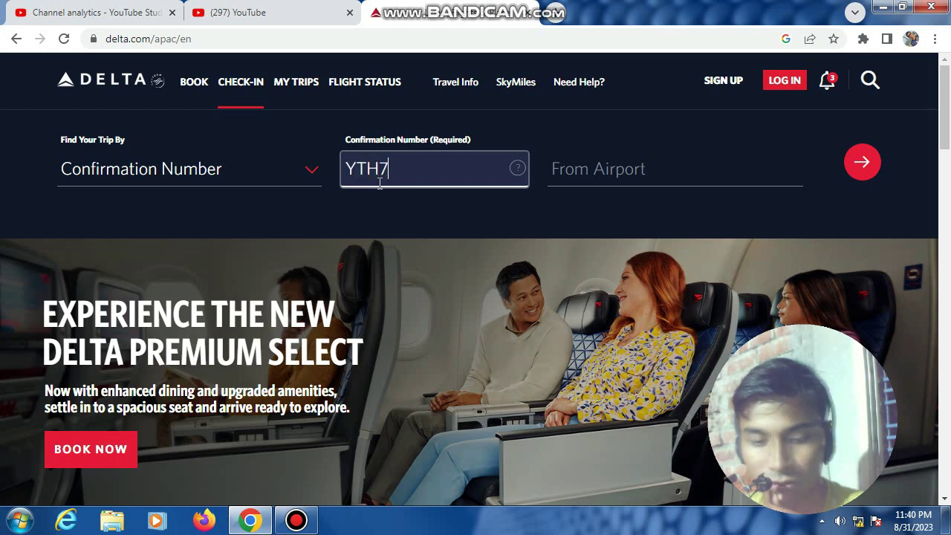
type("UY")
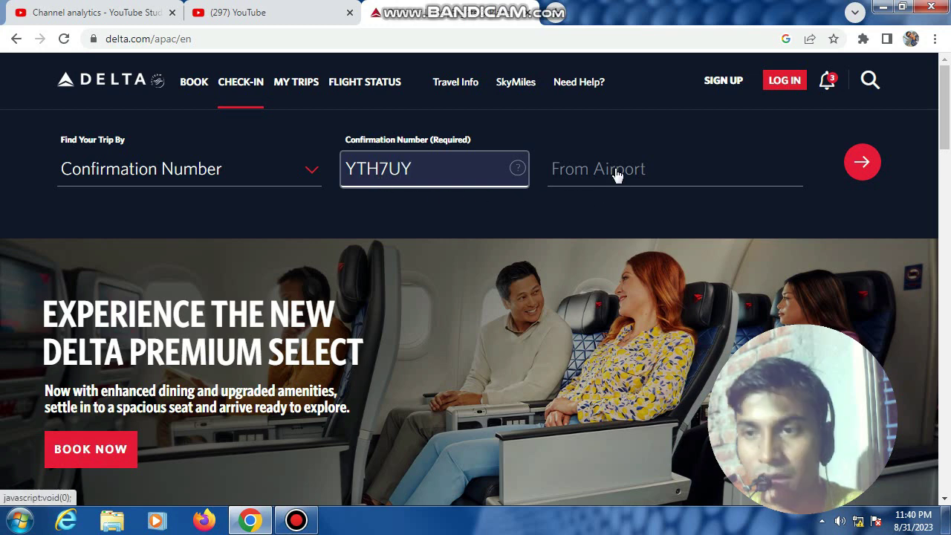
left_click(672, 181)
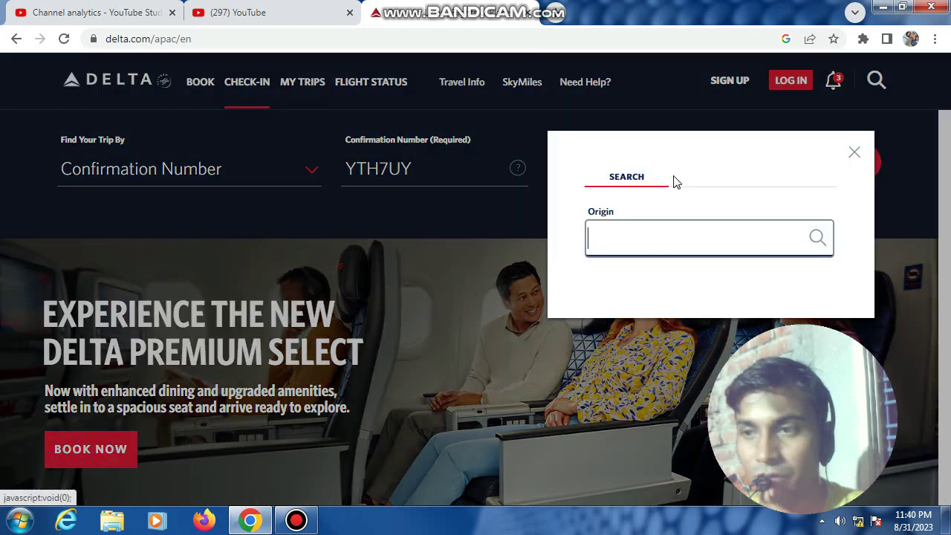
type("HA")
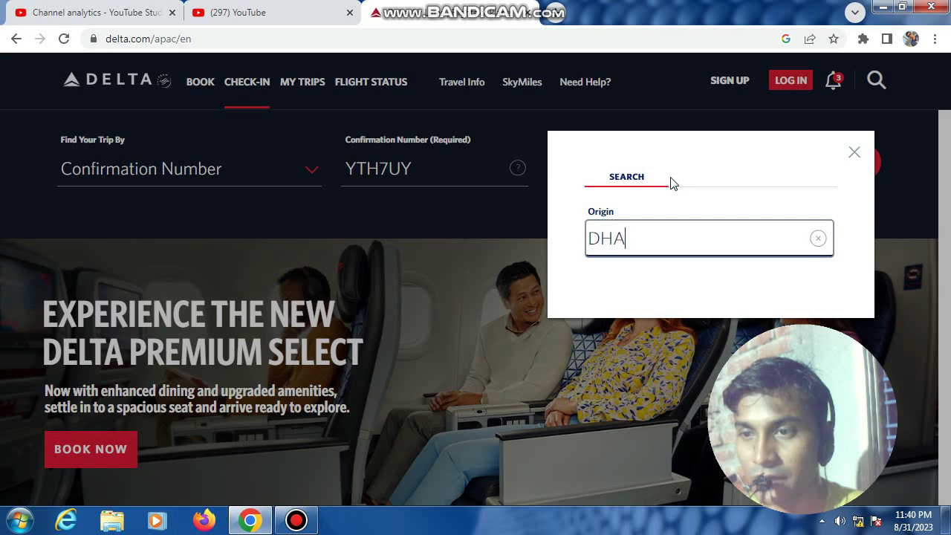
type("K")
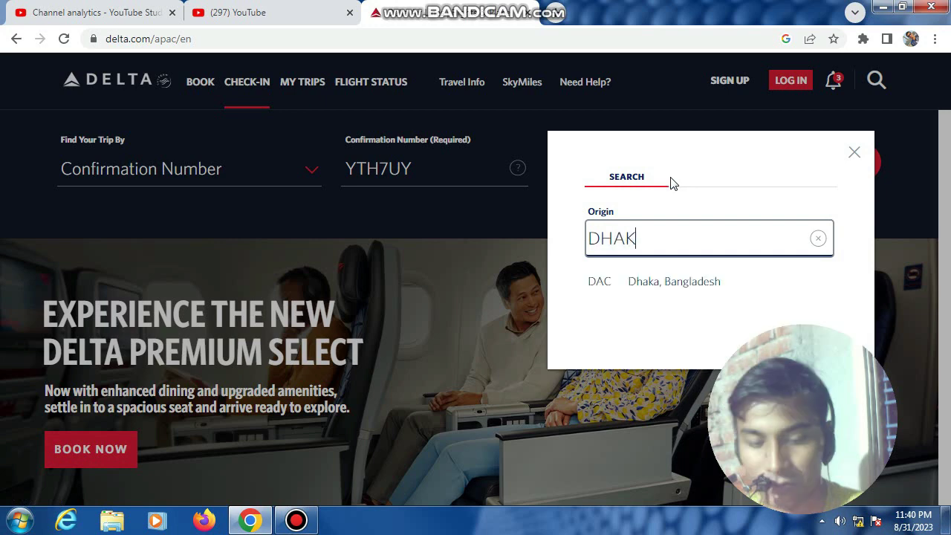
left_click(660, 281)
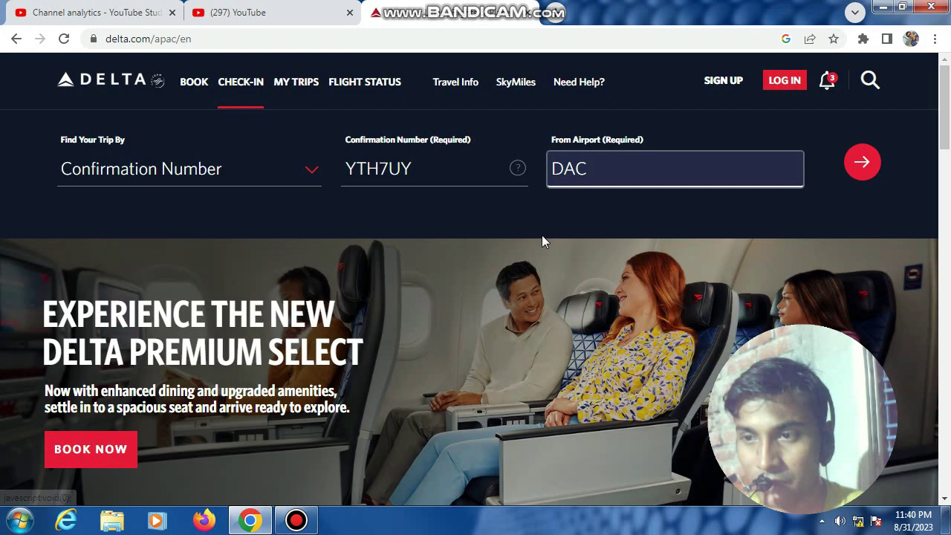
left_click(868, 166)
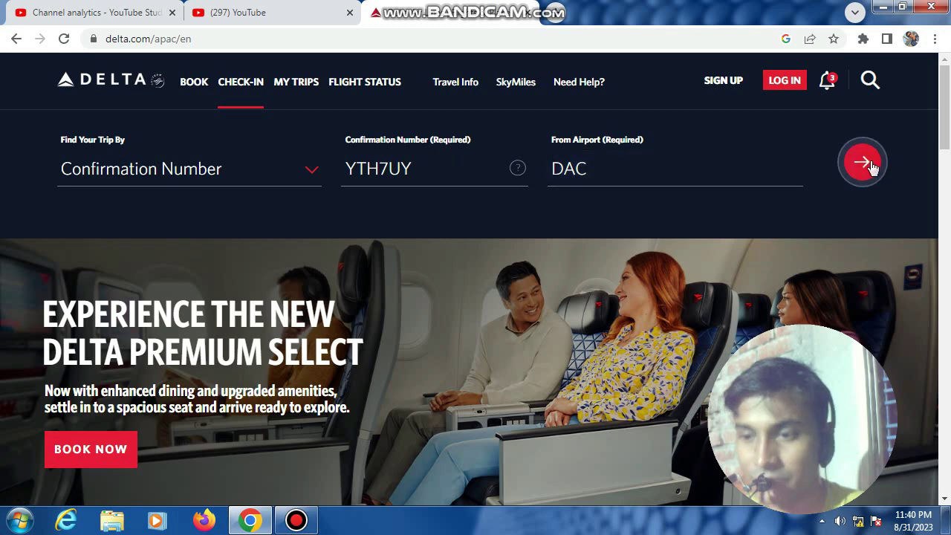
Step: Zoom and pan the Who's Checking In screenshot, then advance to the Orlando–Dayton trip summary
left_click(878, 7)
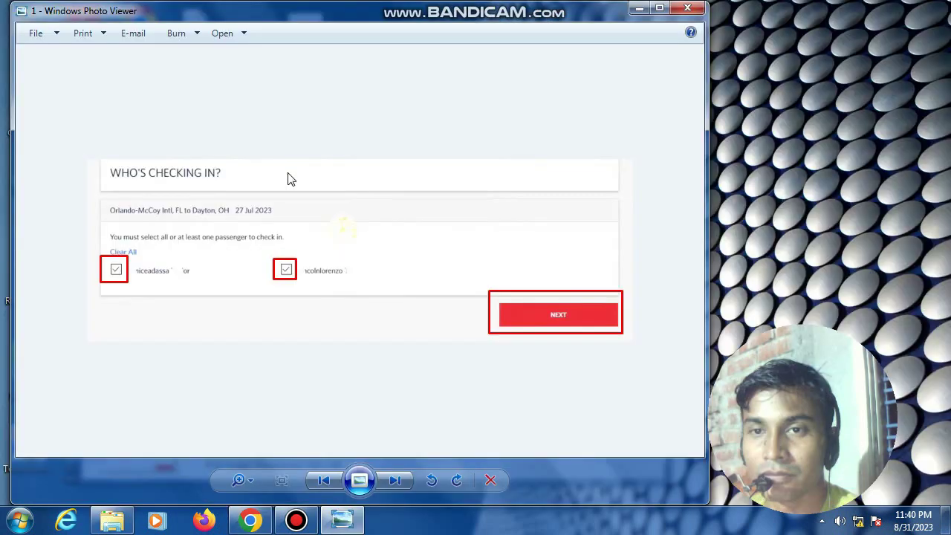
scroll(357, 319, "up", 1)
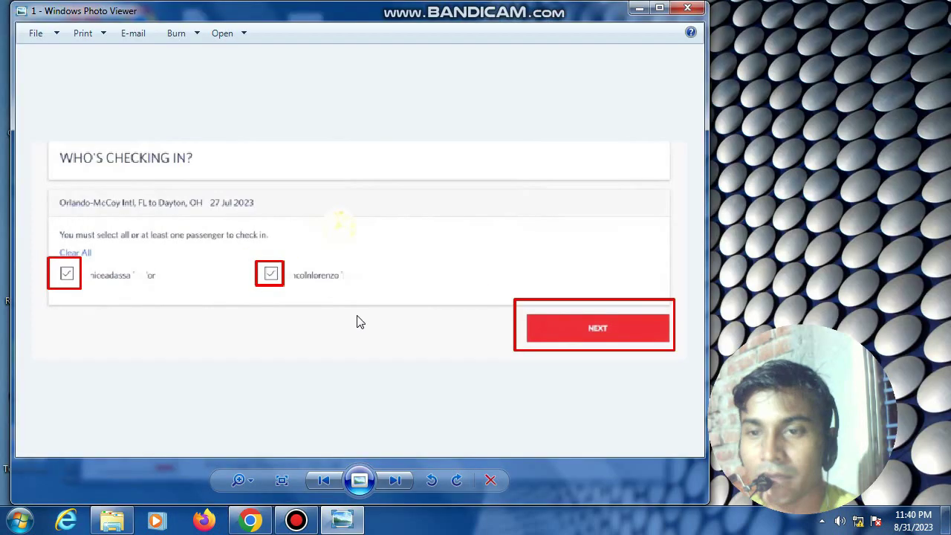
scroll(357, 319, "down", 1)
scroll(357, 320, "up", 1)
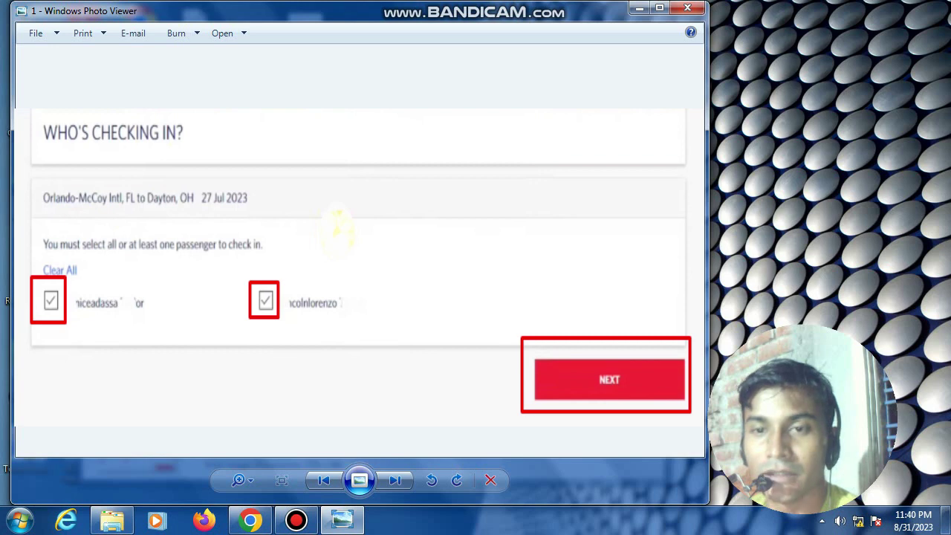
scroll(278, 153, "up", 1)
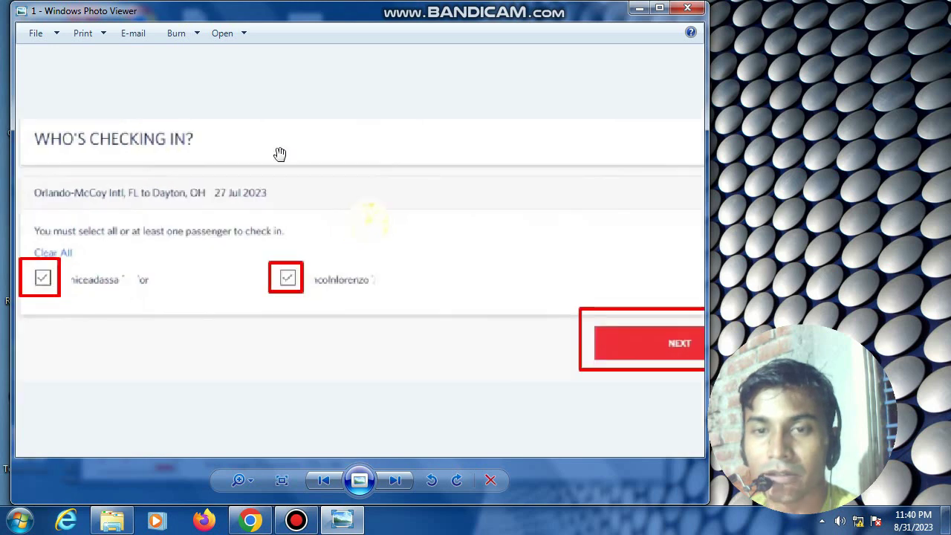
left_click_drag(278, 153, 380, 156)
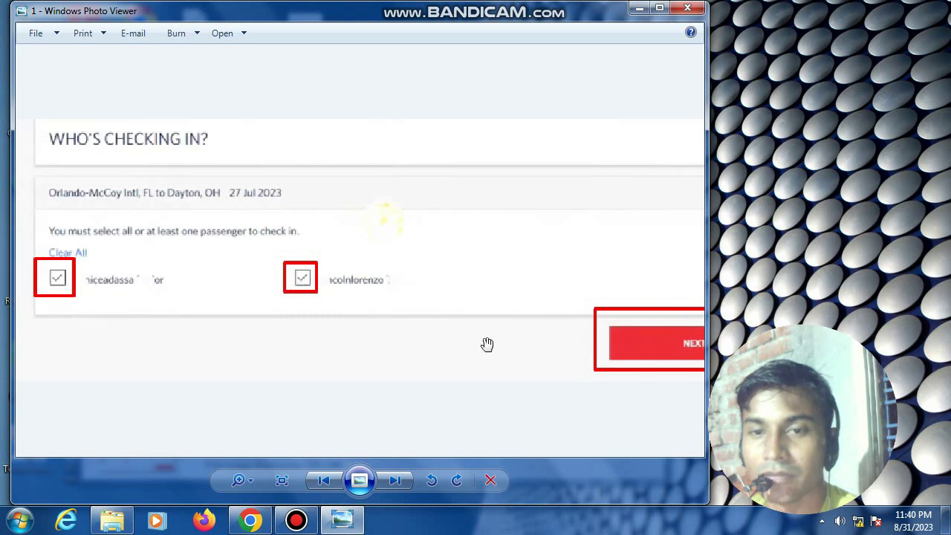
left_click_drag(654, 348, 573, 339)
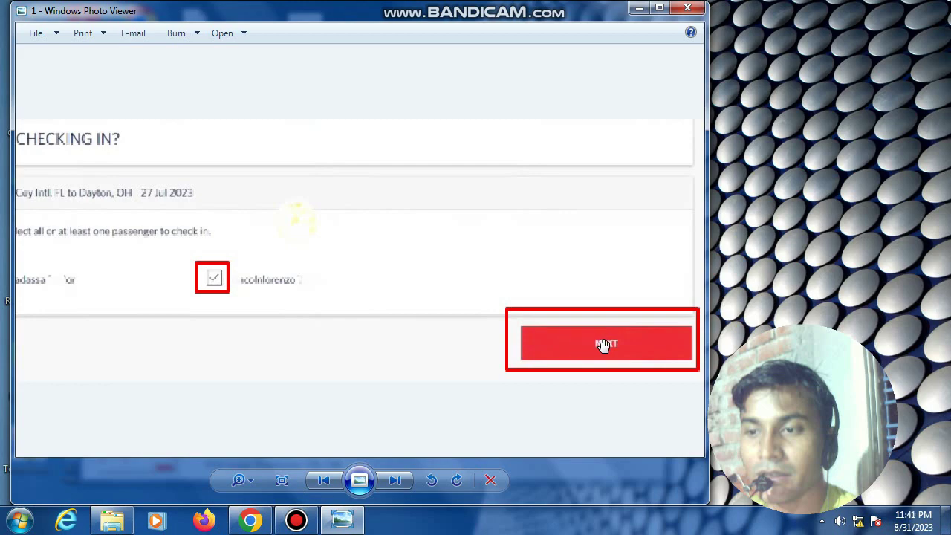
left_click(396, 480)
left_click(396, 480)
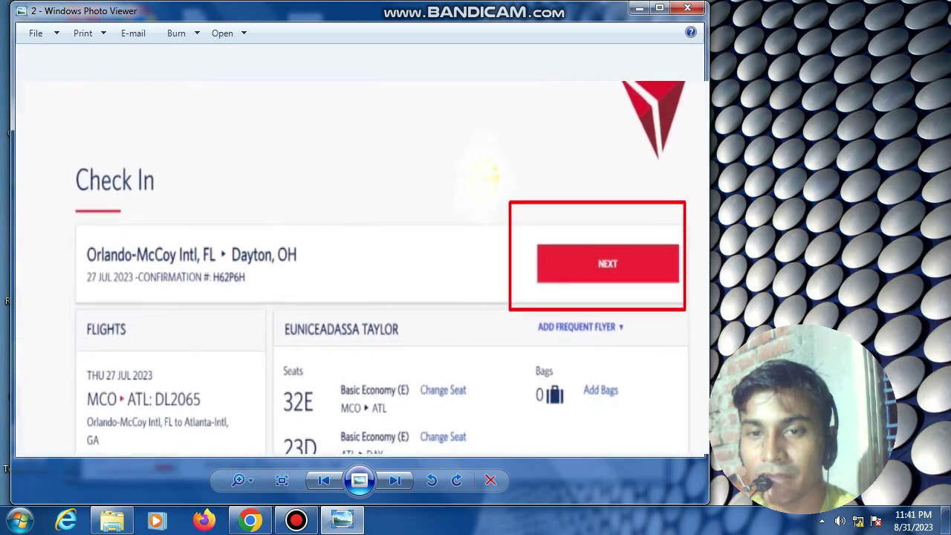
Step: Zoom out and advance to image 3.1, the contact phone-number screenshot
scroll(373, 286, "down", 2)
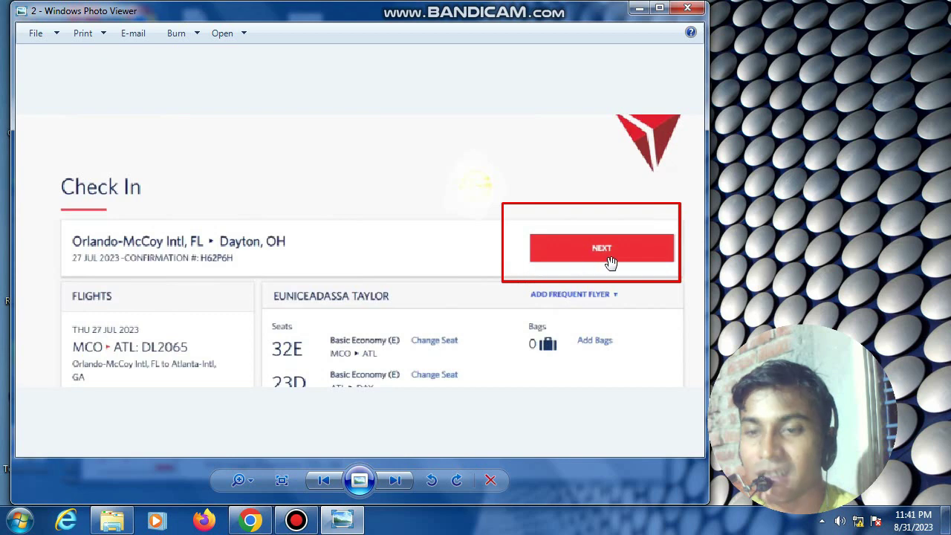
left_click(383, 482)
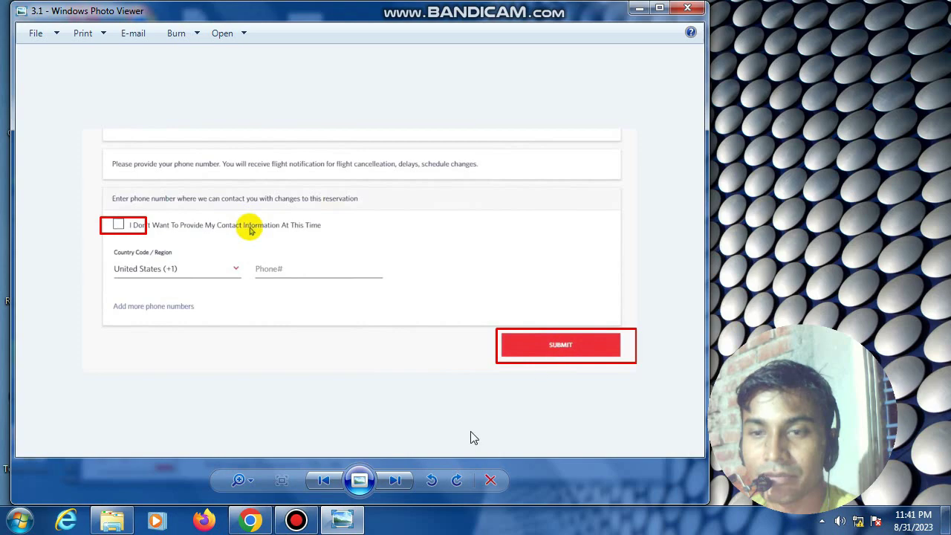
Step: Advance past the travel notices to image 5, the final check-in options screenshot
left_click(391, 480)
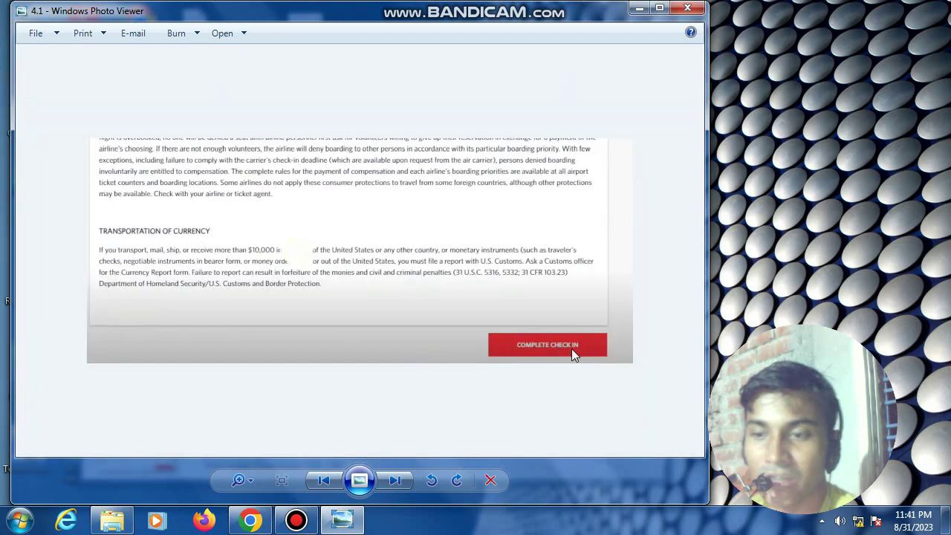
left_click(400, 483)
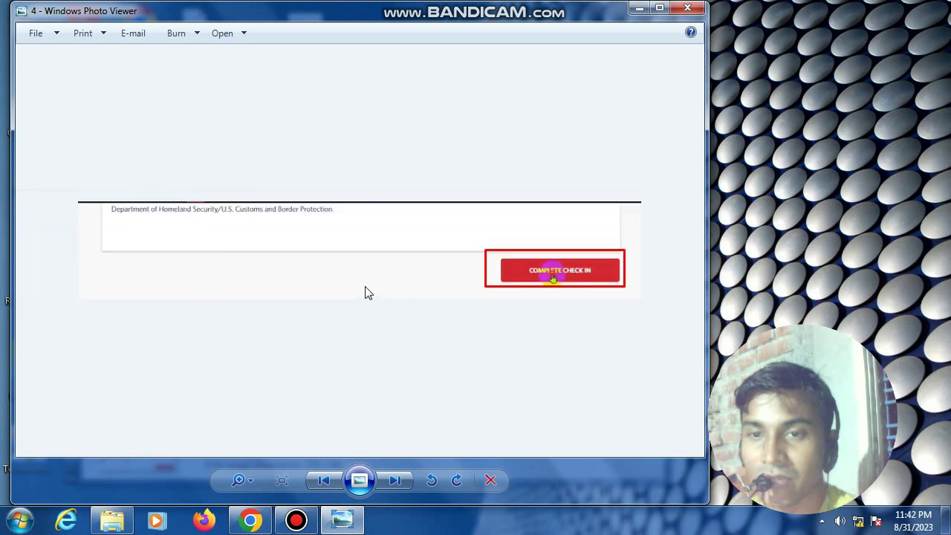
left_click(394, 482)
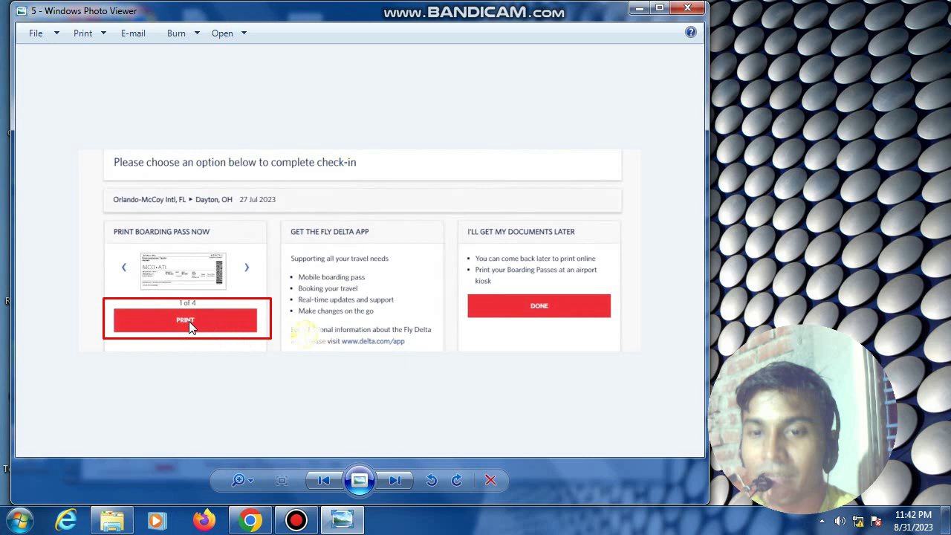
Step: Advance to image 6 and zoom in on the MCO to ATL boarding pass
left_click(395, 481)
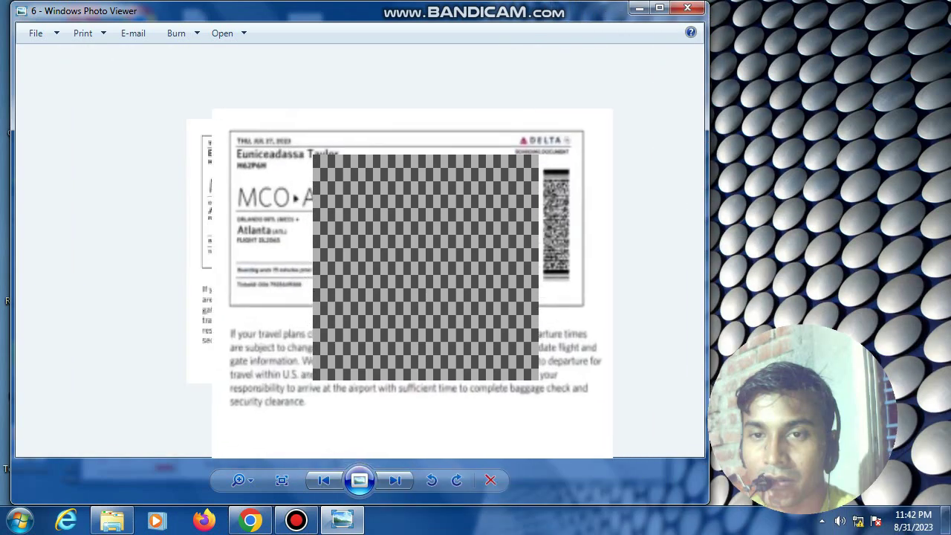
scroll(520, 379, "up", 3)
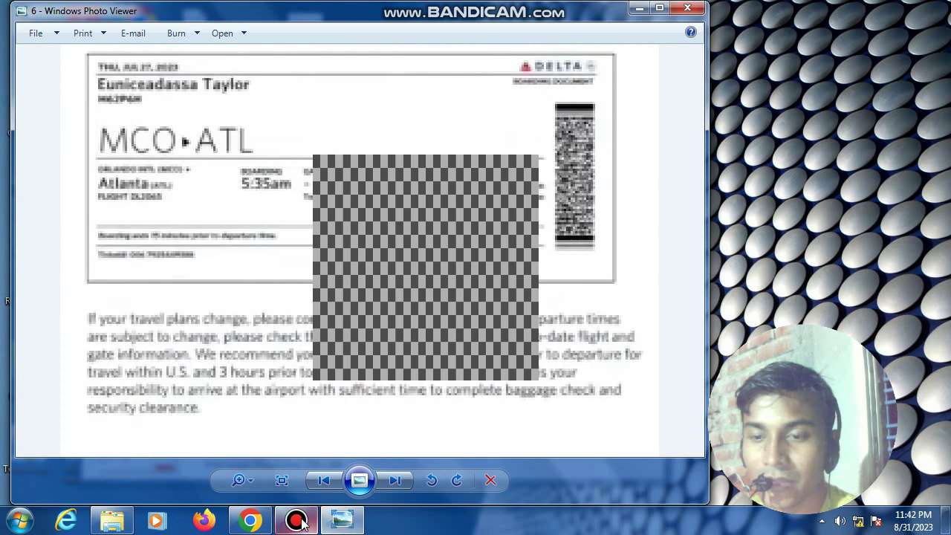
mouse_move(294, 522)
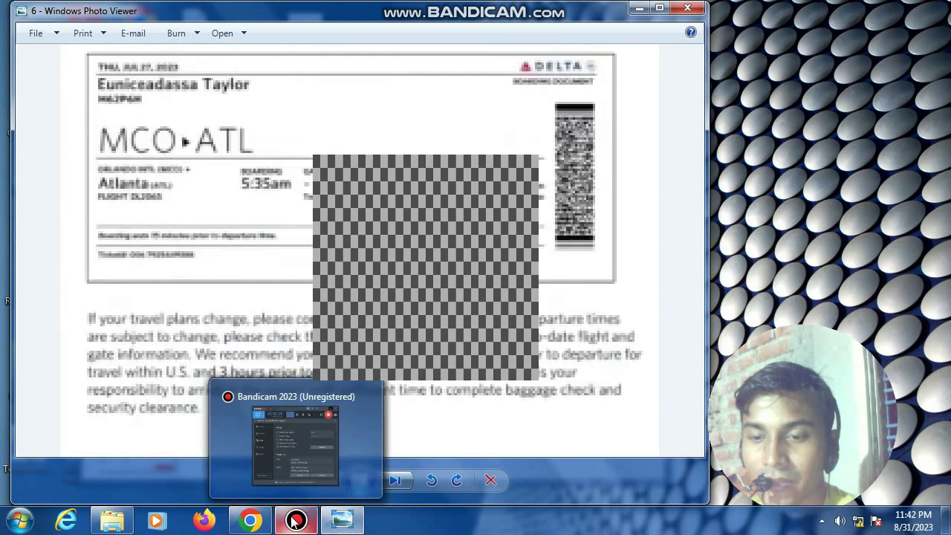